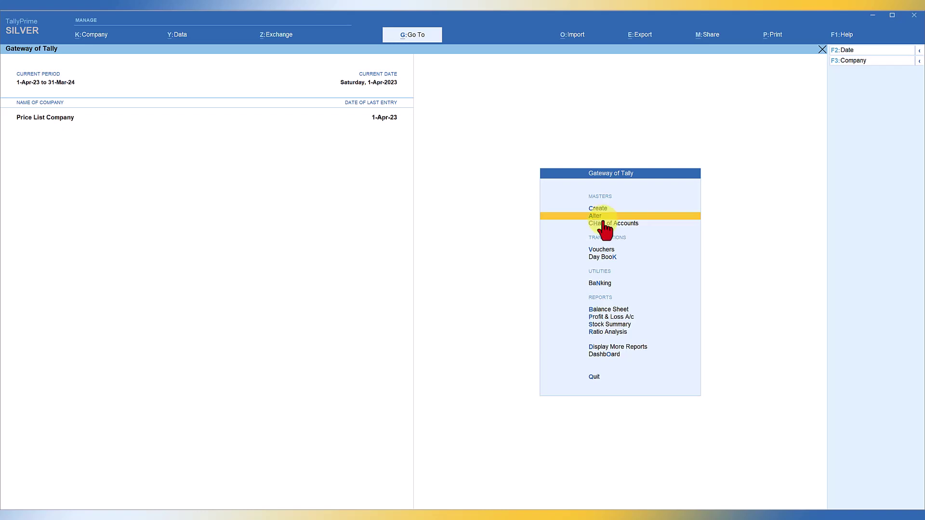
Step: Open the price list by stock group for alteration and start revising its prices
key("Return")
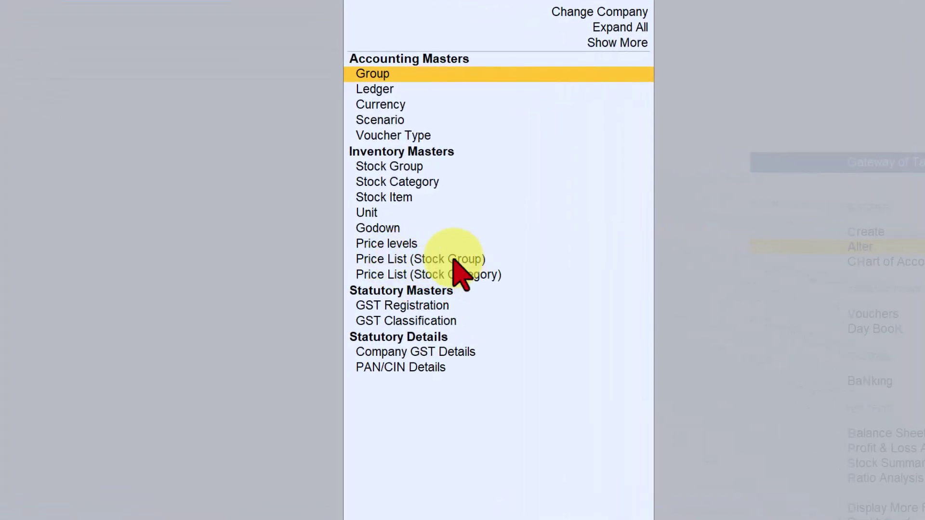
left_click(465, 262)
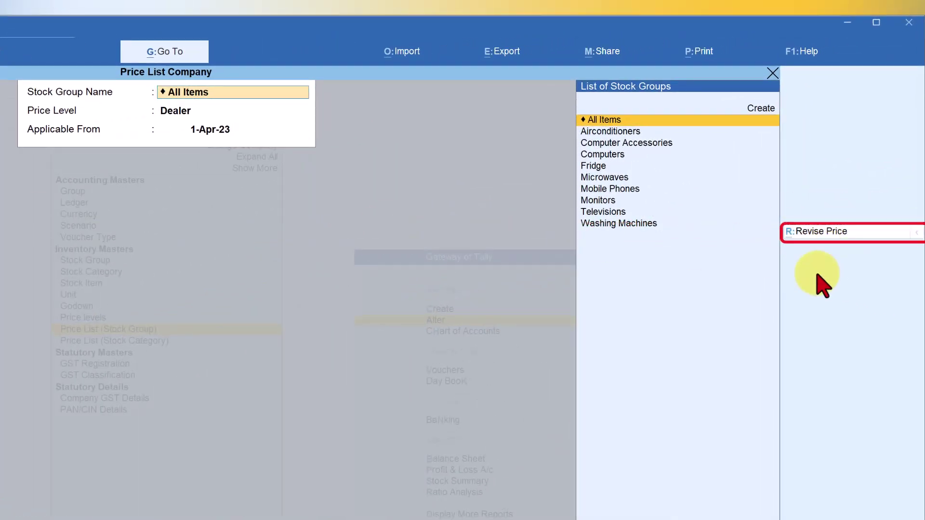
left_click(824, 233)
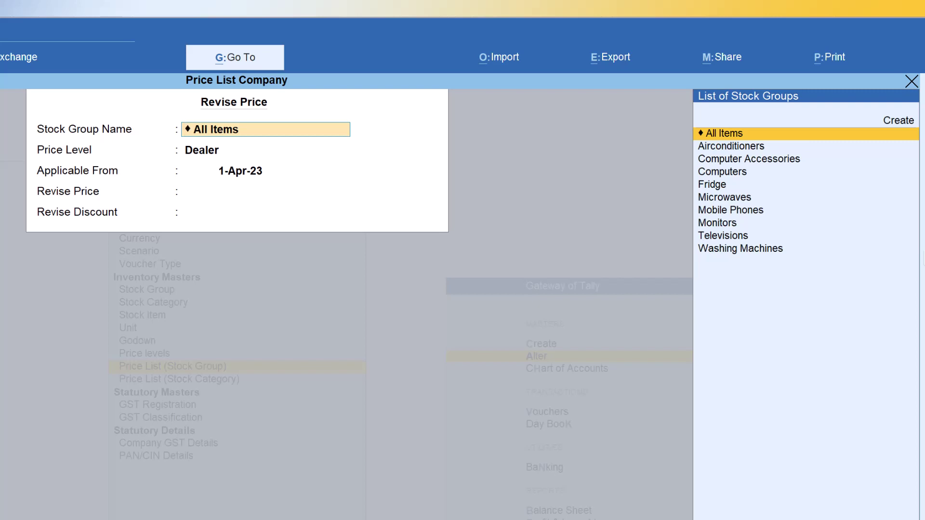
Step: Target the price revision at the Computer Accessories stock group and Distributor price level, applicable from 1-May-23
key("Down")
key("Down")
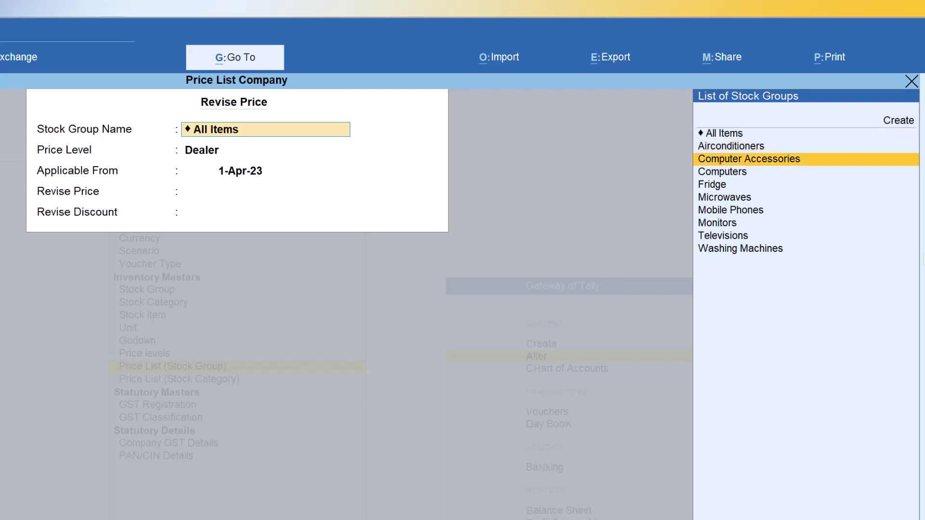
key("Return")
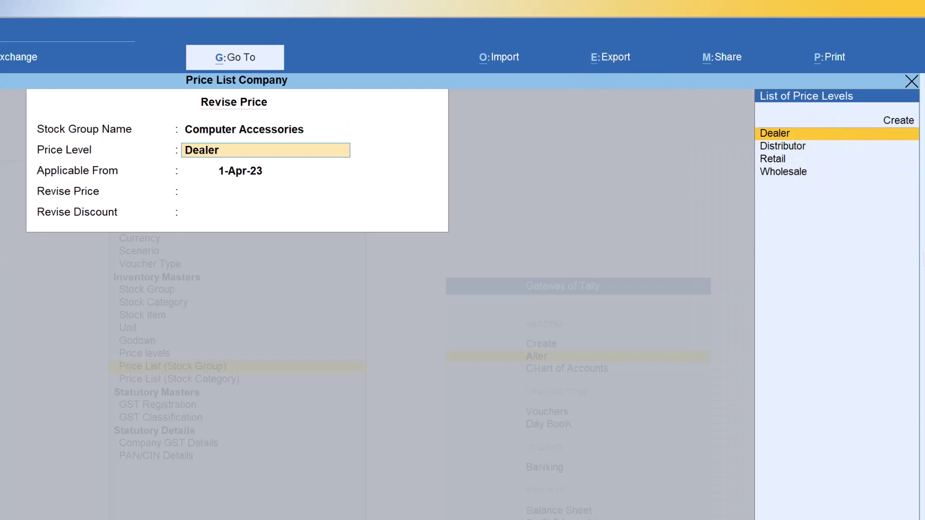
key("Down")
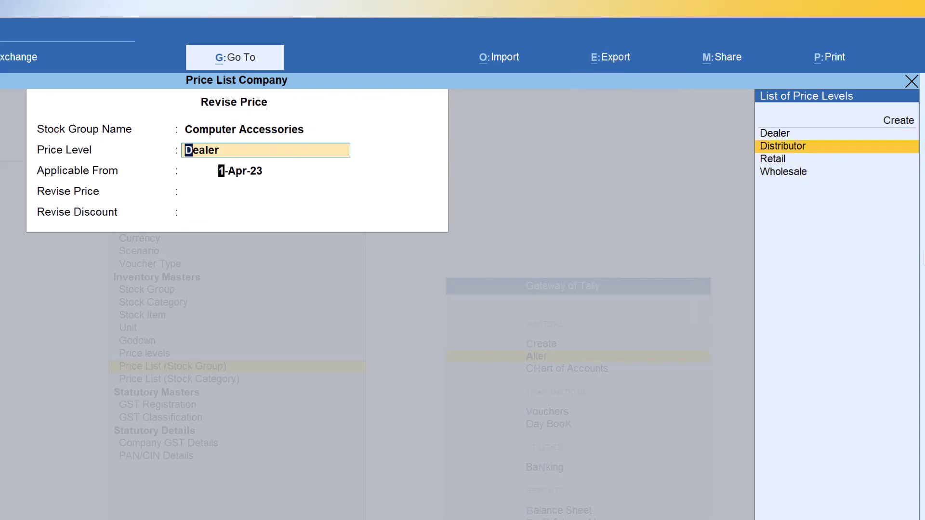
key("Return")
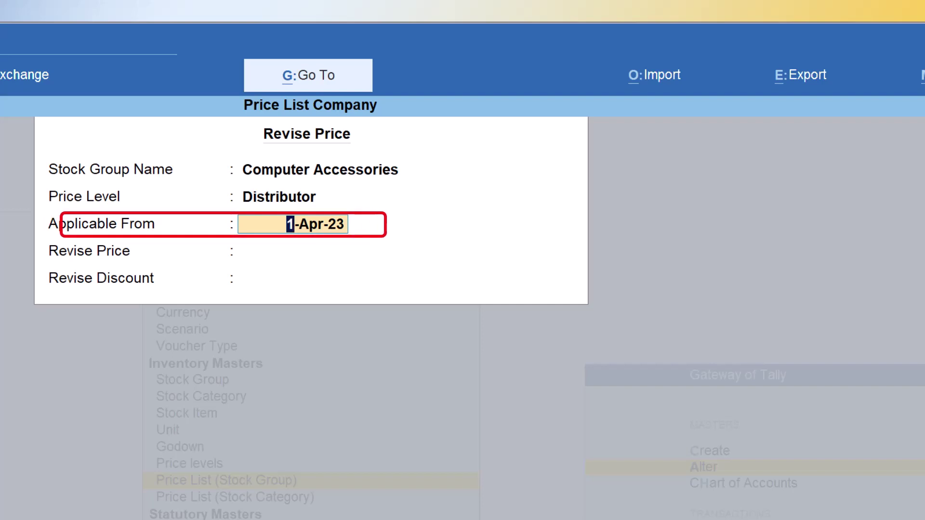
type("1-5")
key("Return")
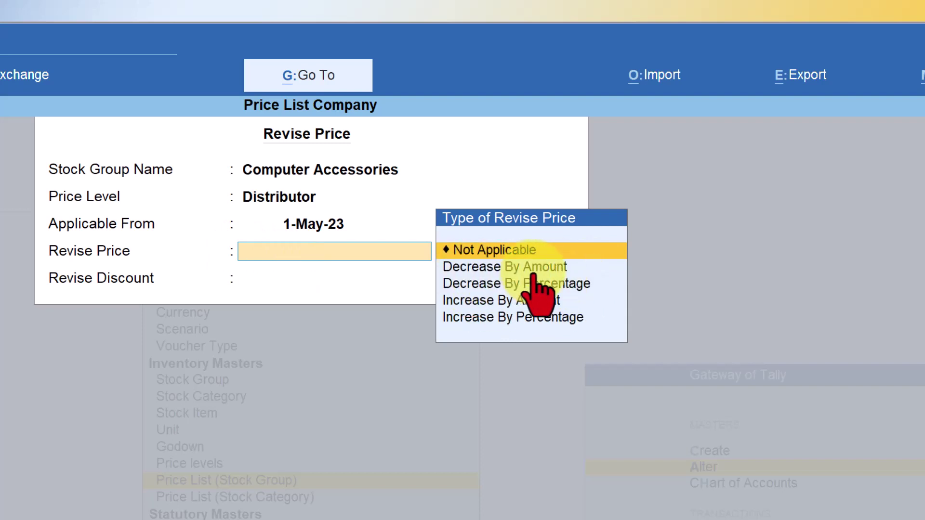
key("Down")
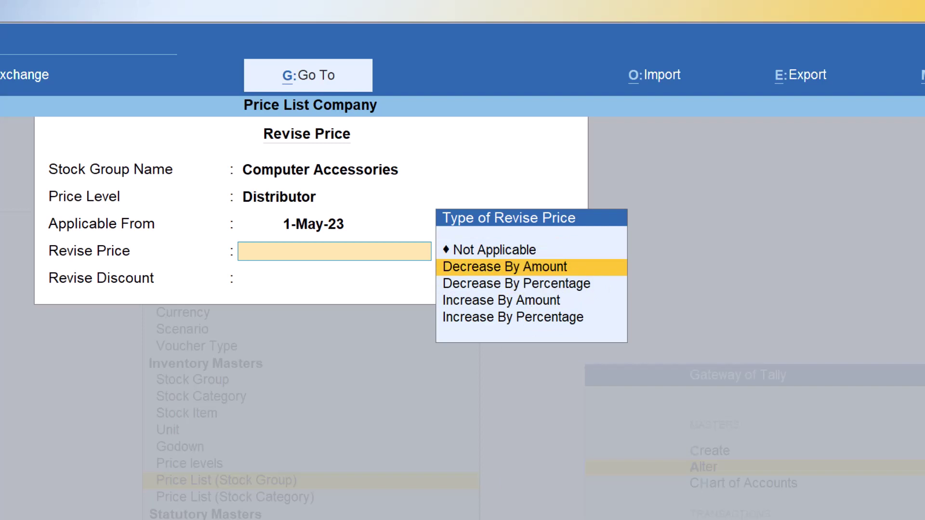
key("Return")
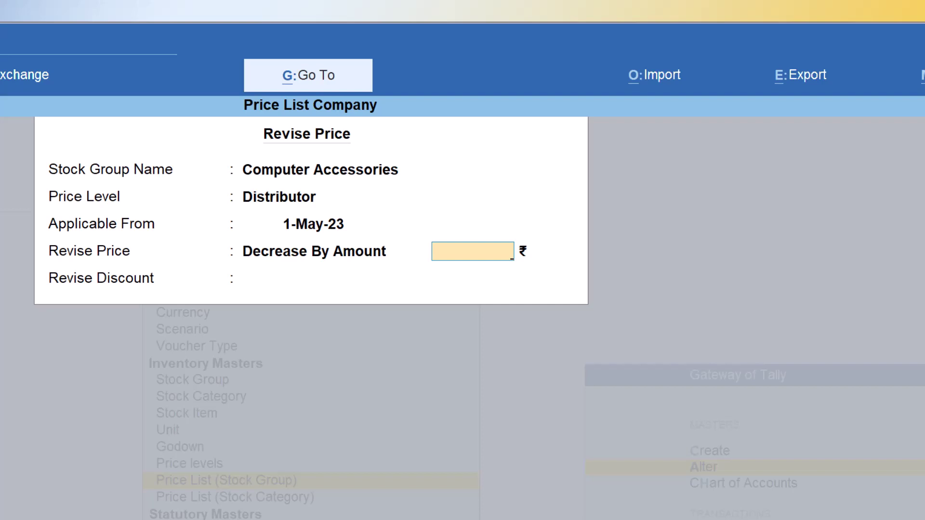
key("BackSpace")
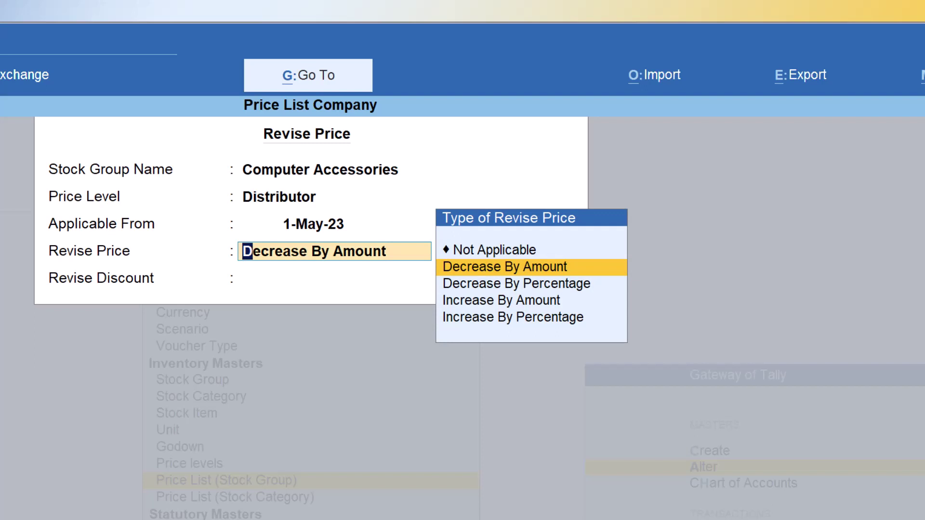
key("Down")
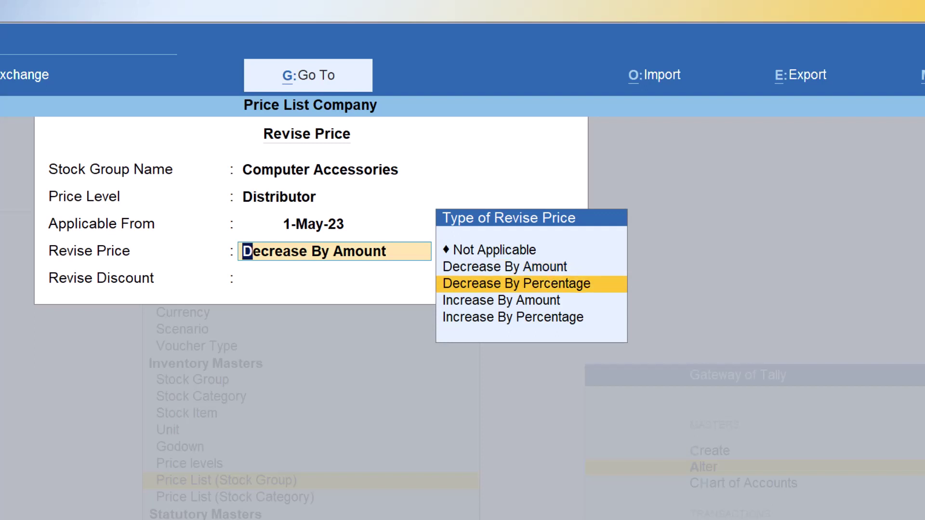
key("Return")
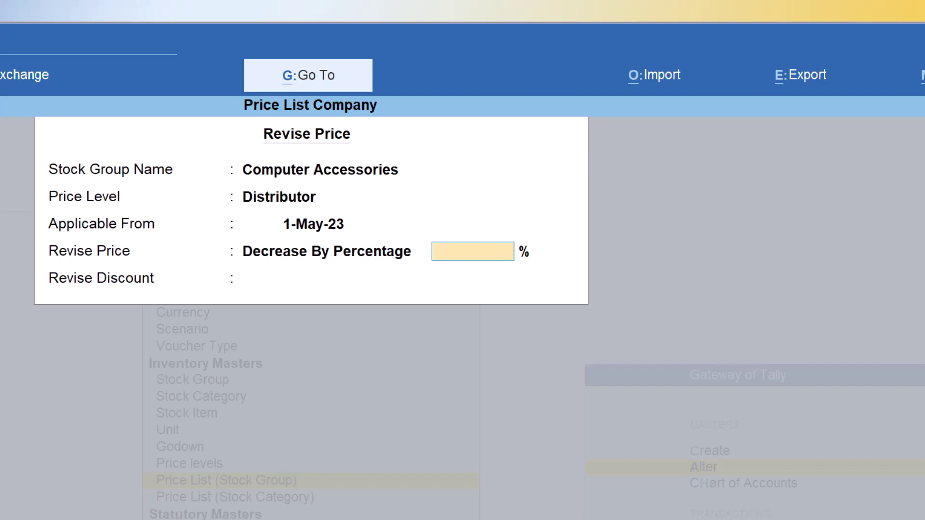
key("BackSpace")
Step: Revise the Distributor prices with Increase By Percentage at 10%, keep the discount revision Not Applicable, and accept the resulting price list
key("Down")
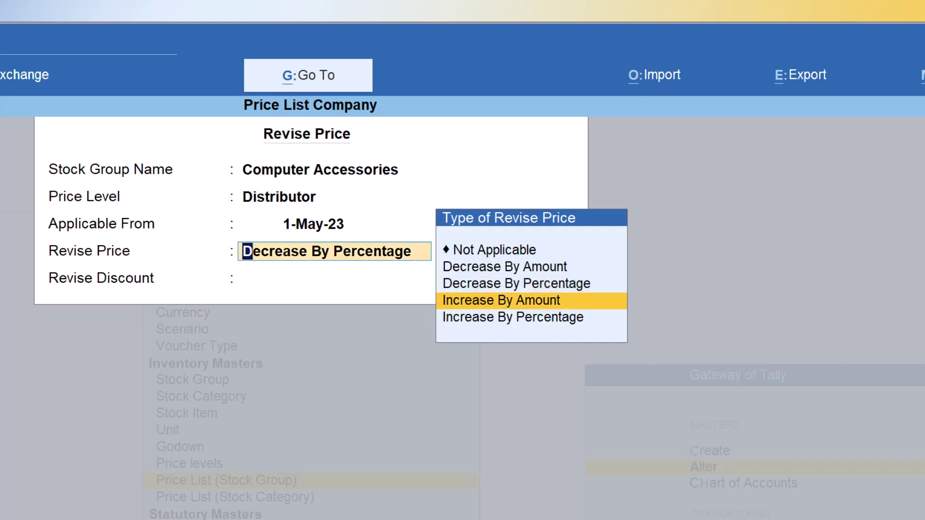
key("Down")
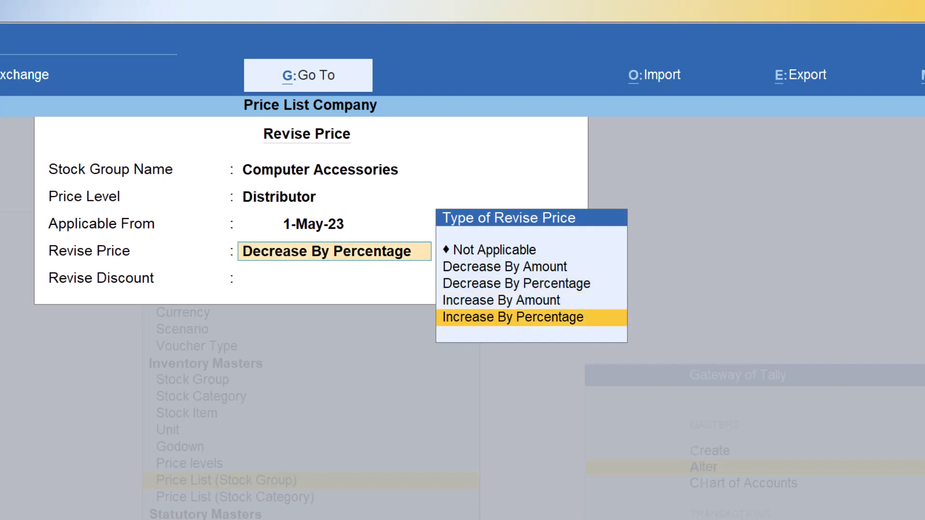
key("Return")
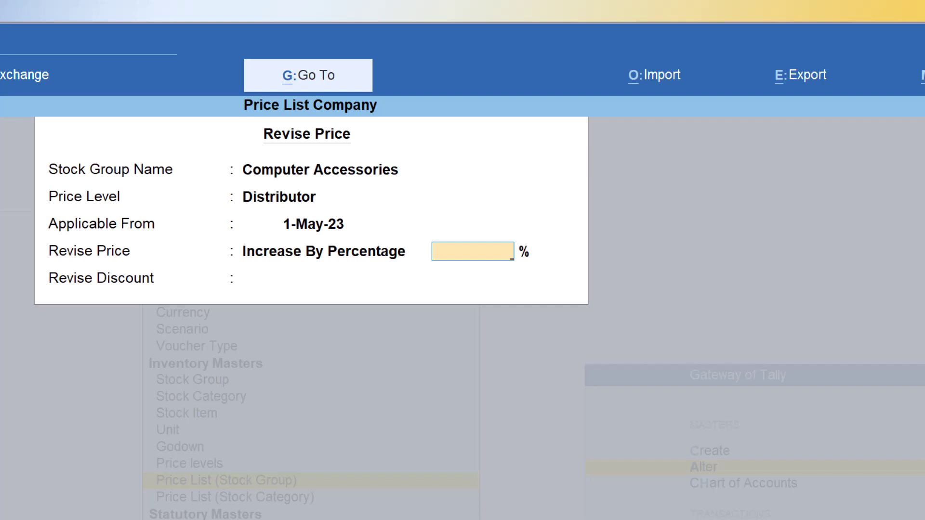
type("10")
key("Return")
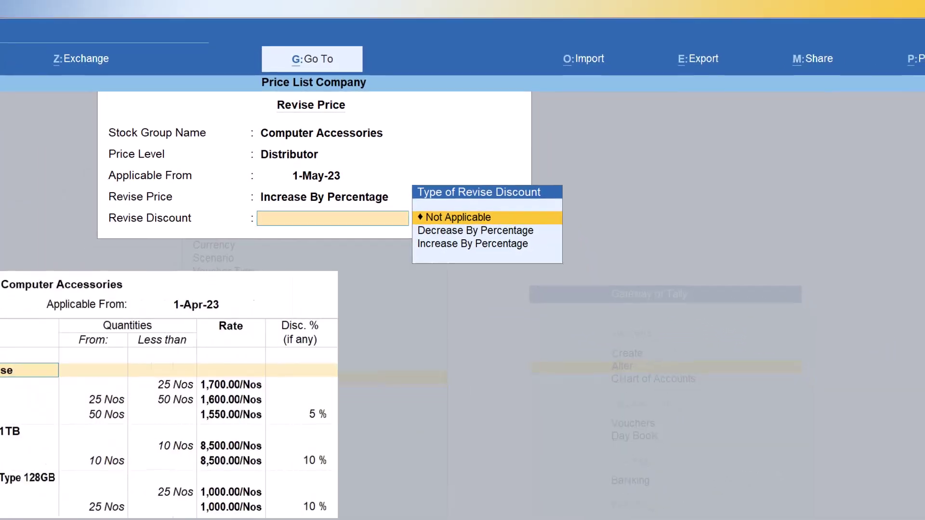
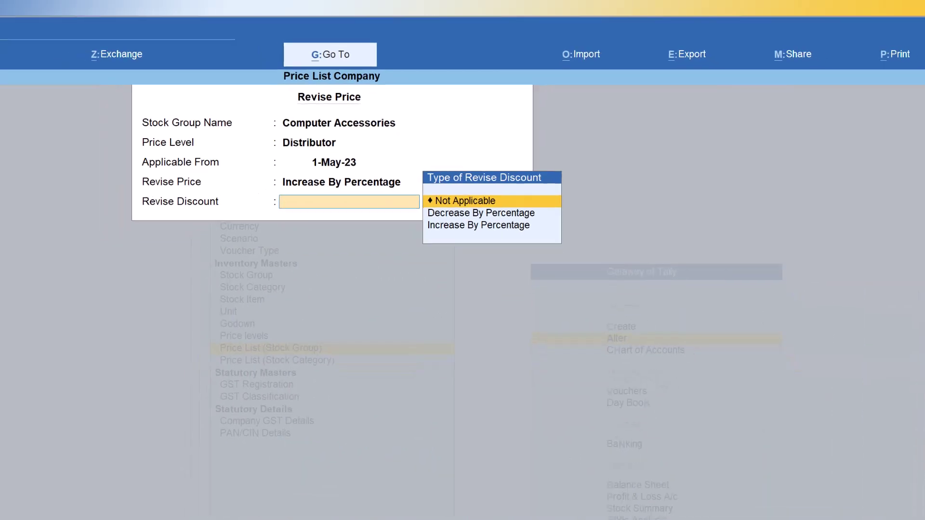
key("Return")
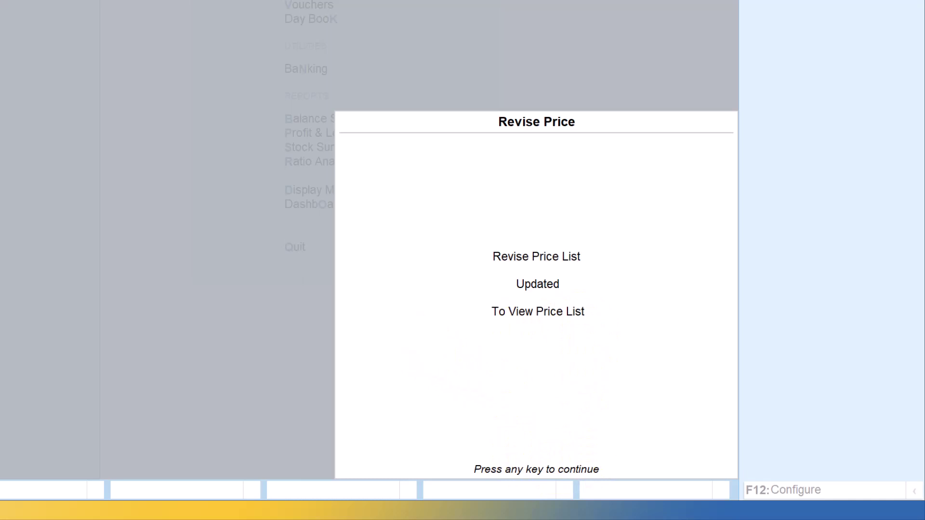
key("Return")
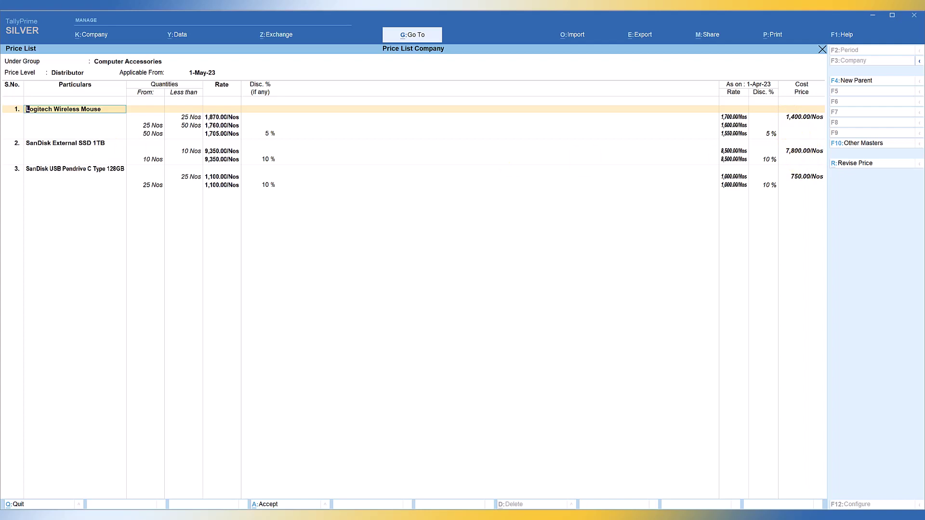
key("ctrl+a")
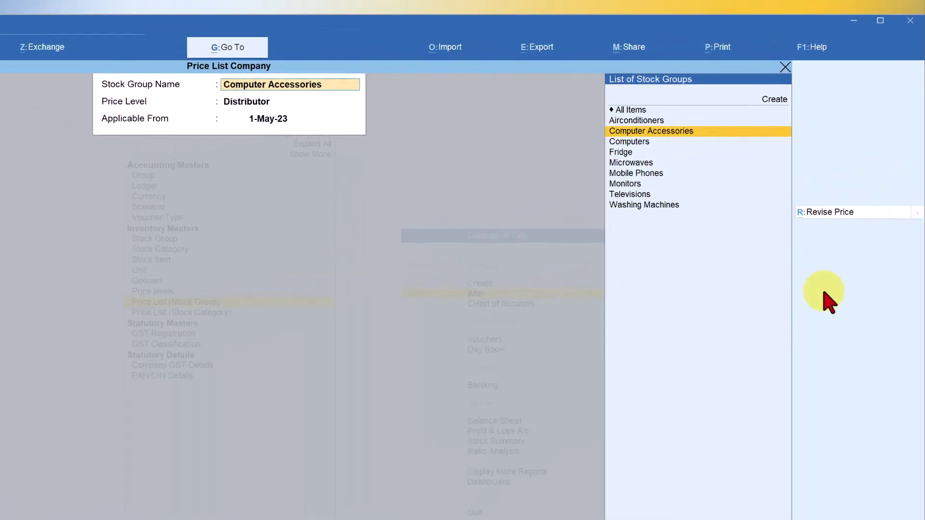
Step: Start another price revision for Computer Accessories at the Dealer price level, applicable from 1-May-23
left_click(830, 213)
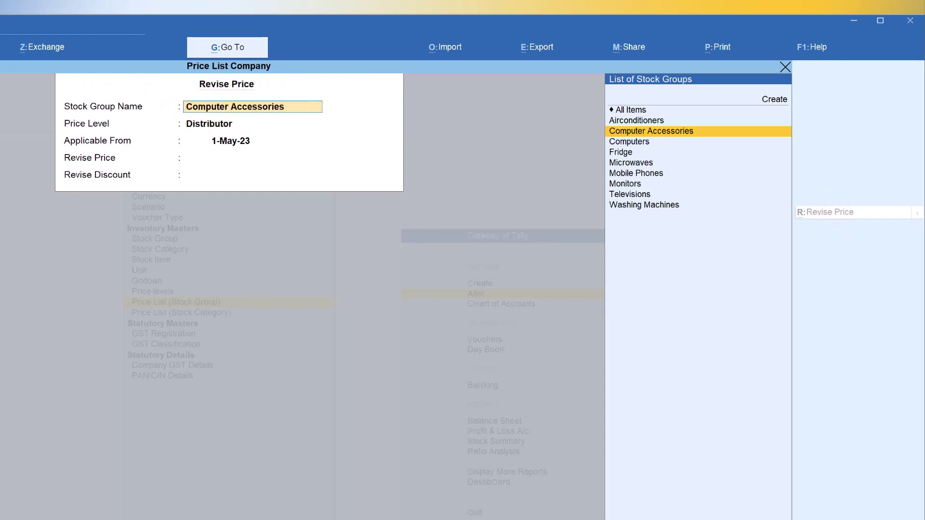
key("Return")
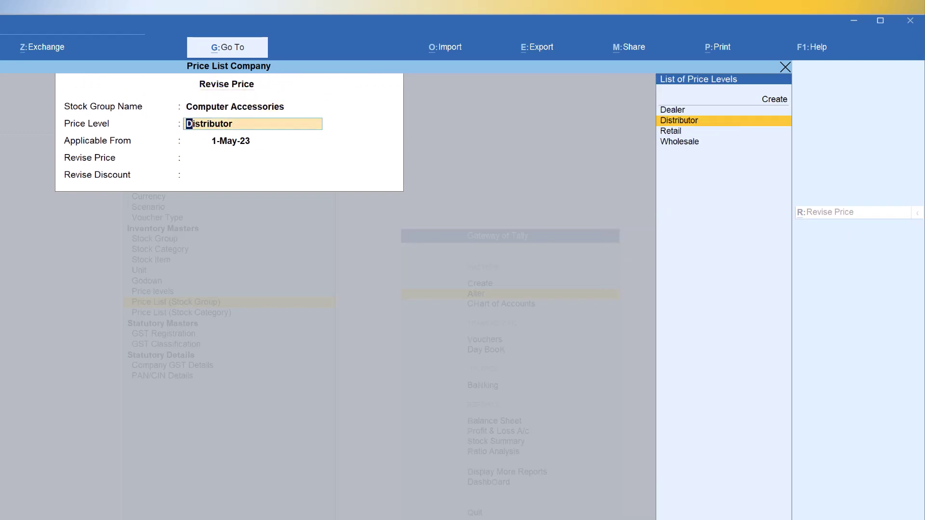
key("Up")
key("Return")
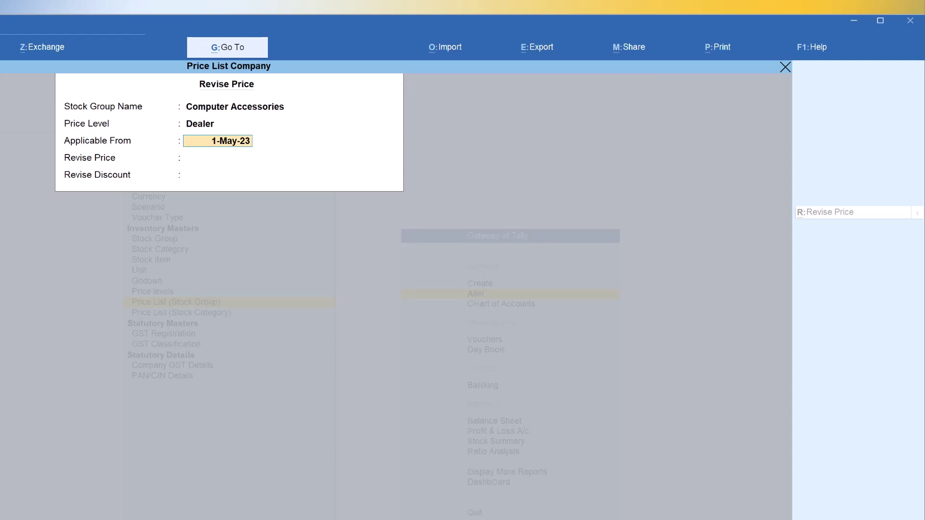
key("Return")
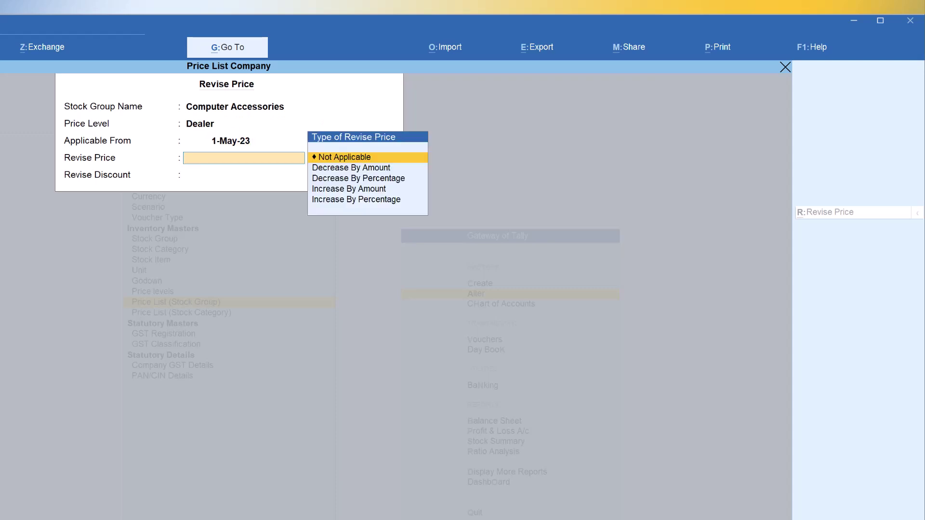
Step: Revise the Dealer prices with Increase By Percentage at 5% and the discount revision Not Applicable
key("Down")
key("Down")
key("Down")
key("Down")
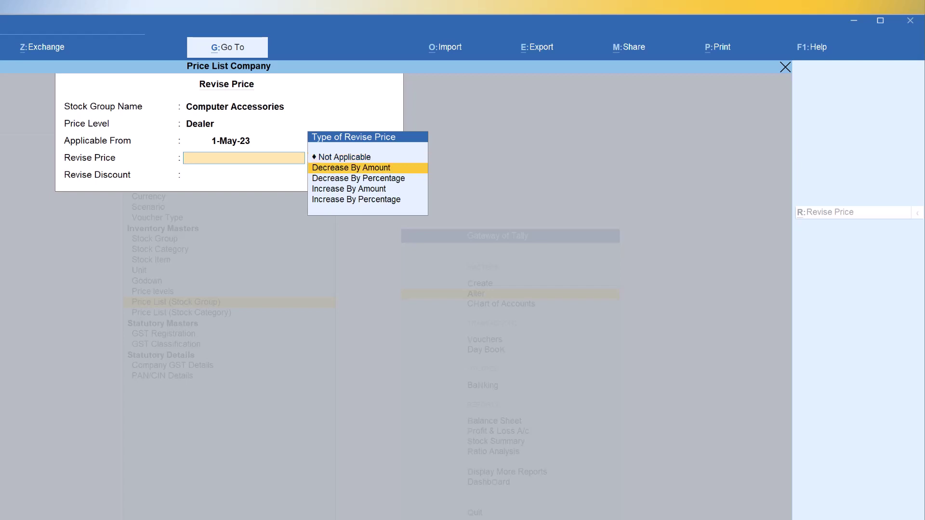
key("Return")
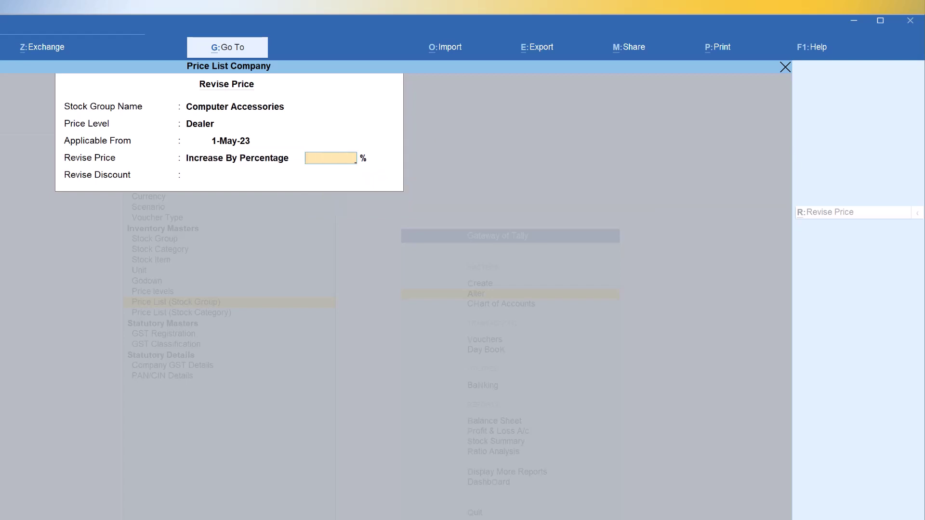
type("5")
key("Return")
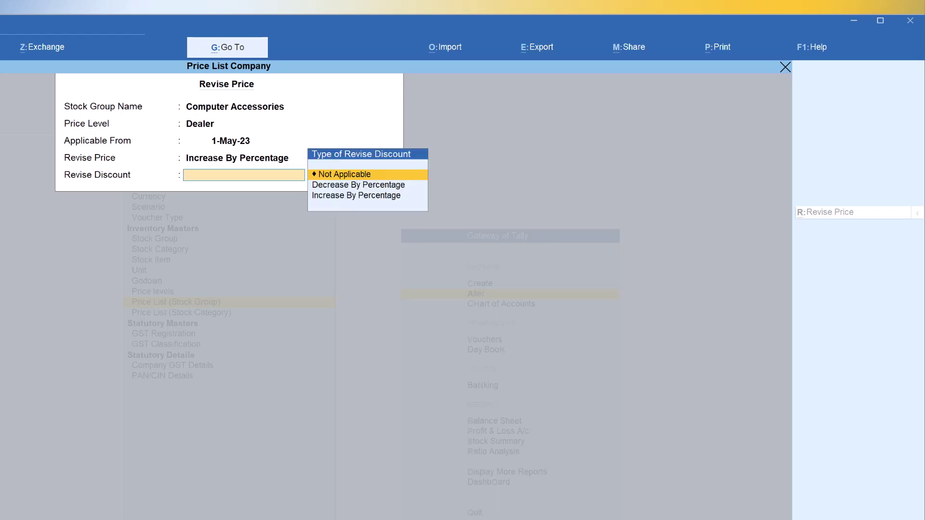
key("Return")
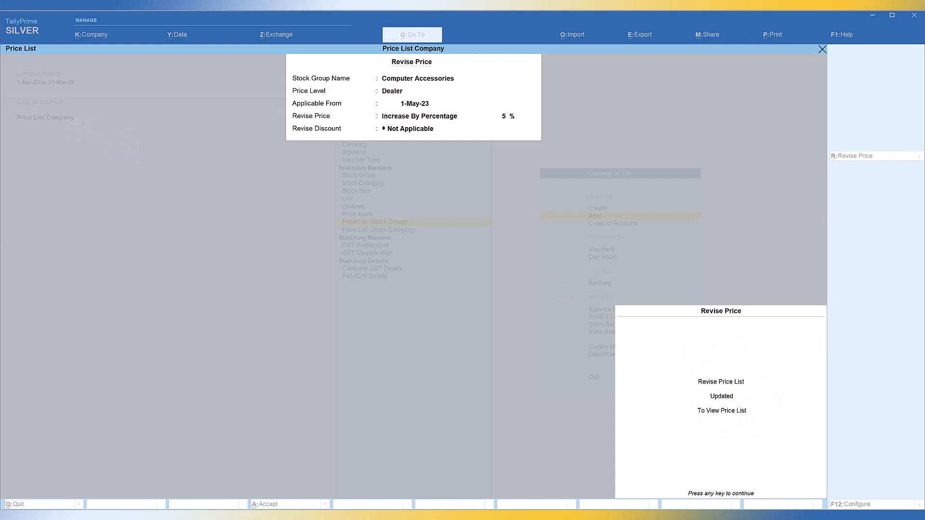
Step: View the revised Dealer price list for Computer Accessories and return to the Gateway of Tally
key("Return")
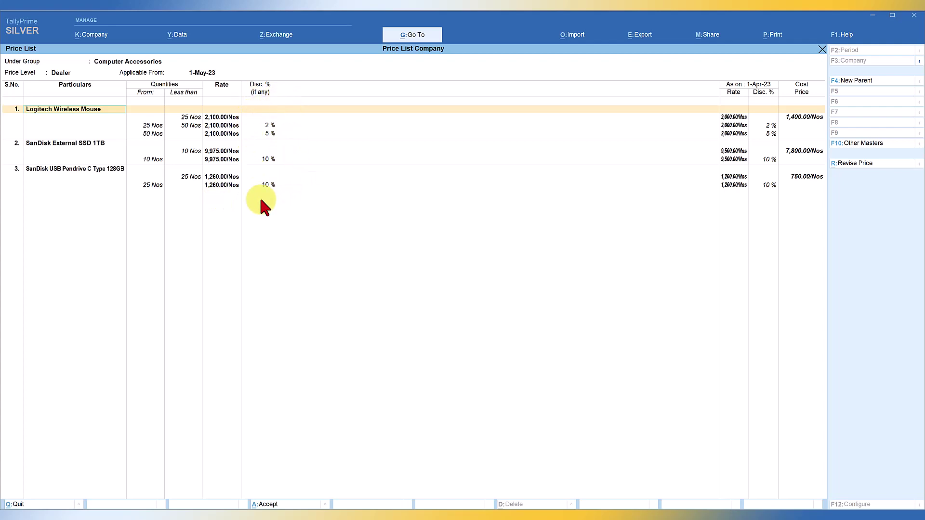
key("End")
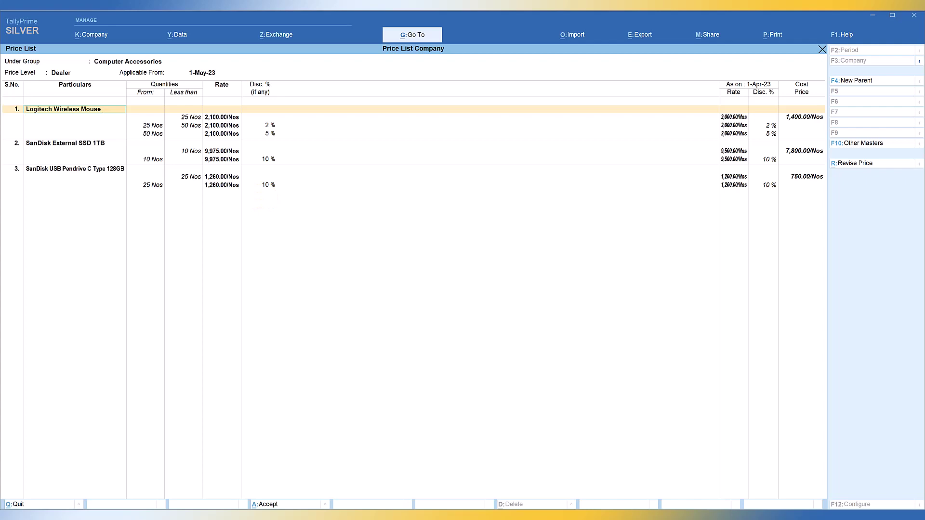
key("Escape")
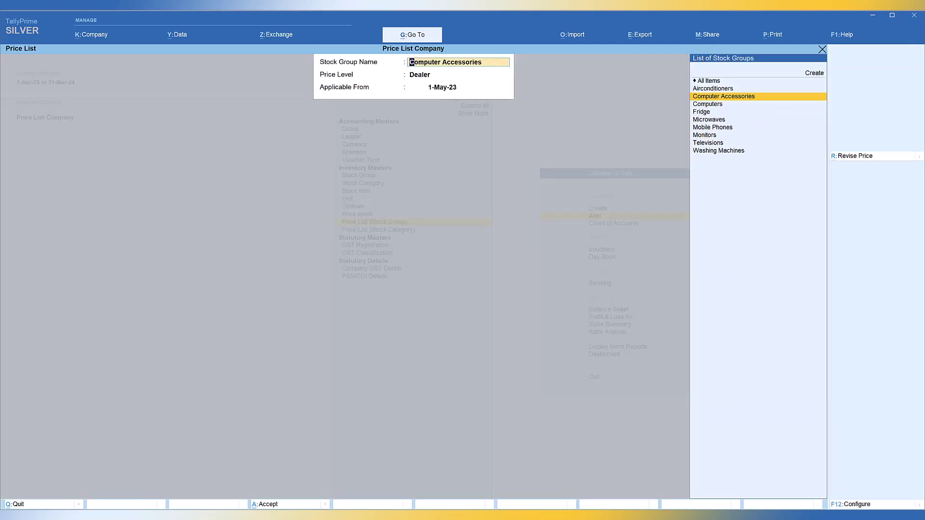
key("Escape")
key("Escape")
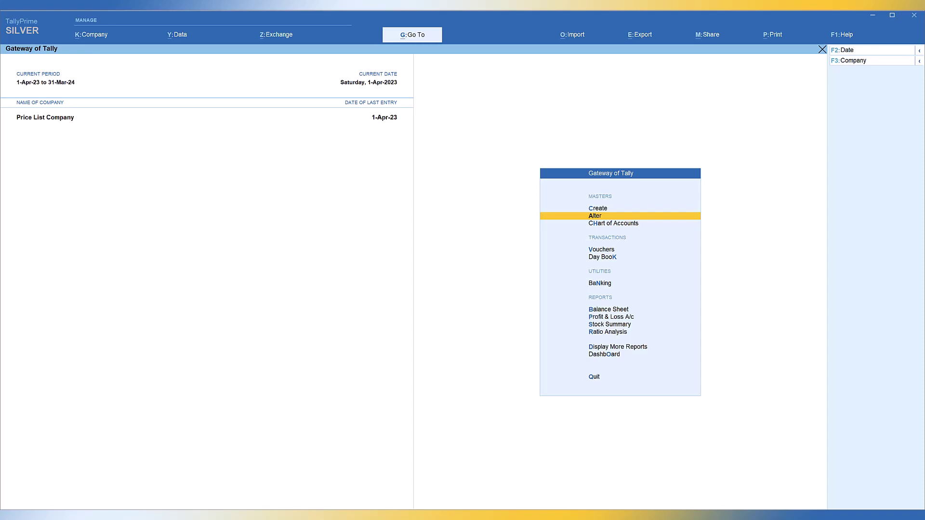
Step: Begin a new sales voucher dated 1-Apr-23
key("v")
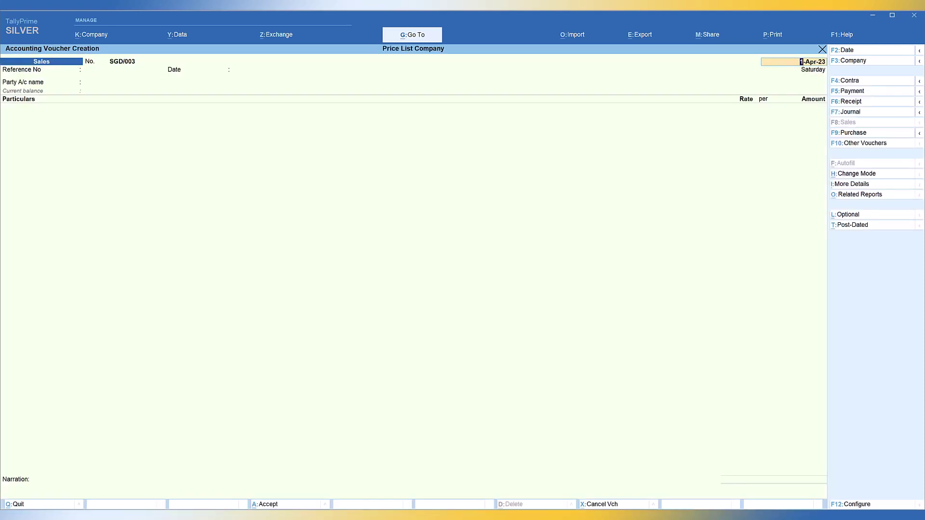
key("F2")
type("1-4")
key("Return")
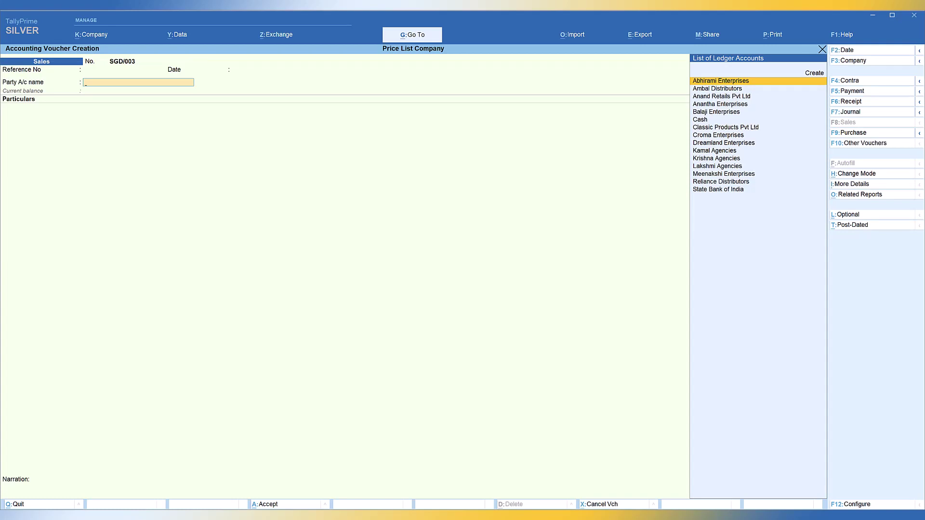
Step: Select Lakshmi Agencies as the voucher's party account with the Sales ledger and the Distributor price level
type("Lak")
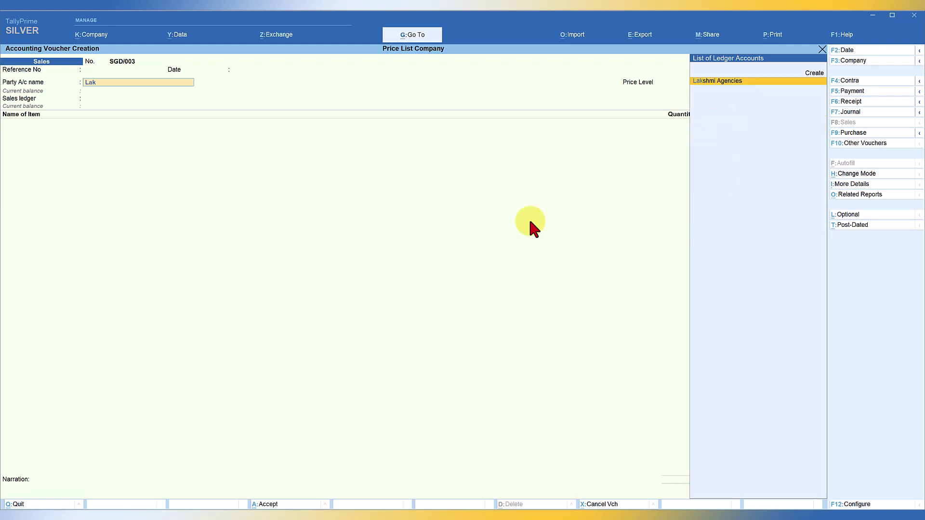
key("Return")
key("Return")
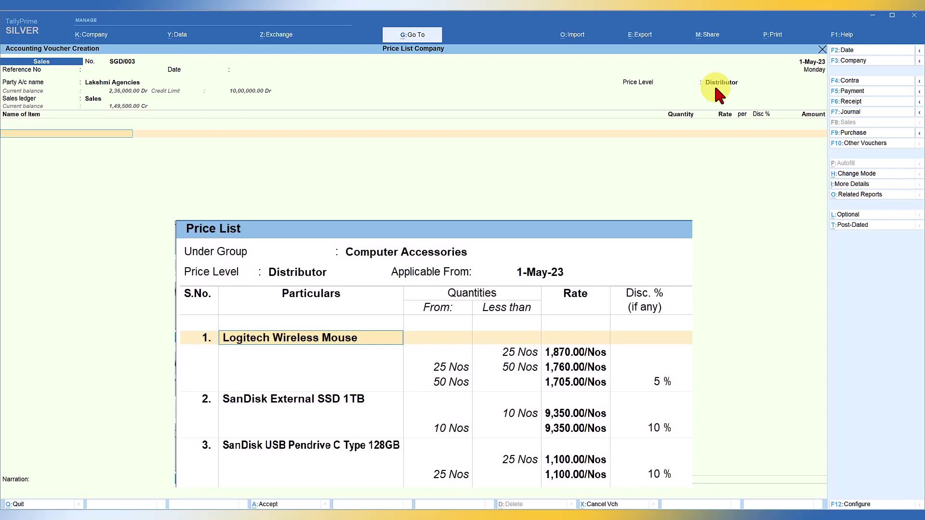
Step: Add Logitech Wireless Mouse as the voucher's first item with a quantity of 20 Nos
type("log")
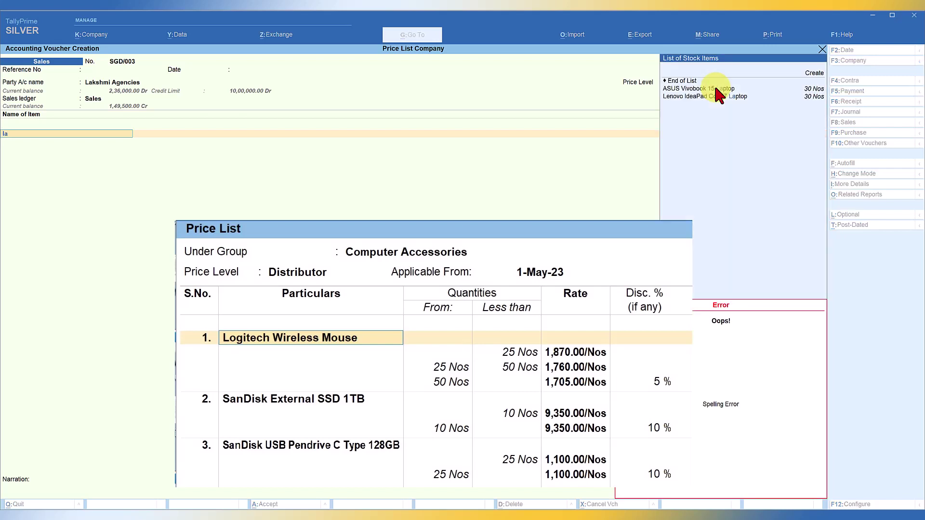
key("Return")
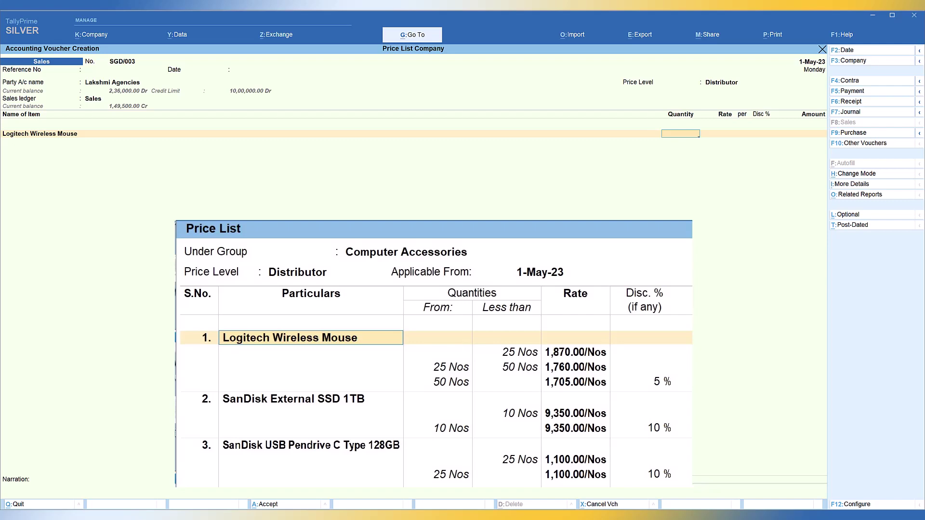
type("20")
key("Return")
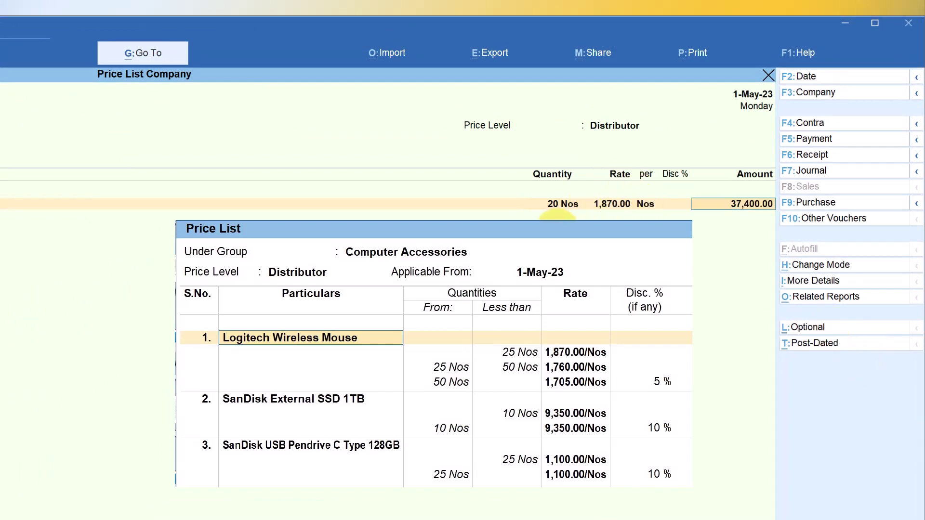
Step: Set the Logitech Wireless Mouse quantity to 75 Nos and accept the rate and discount from the price list
left_click(558, 204)
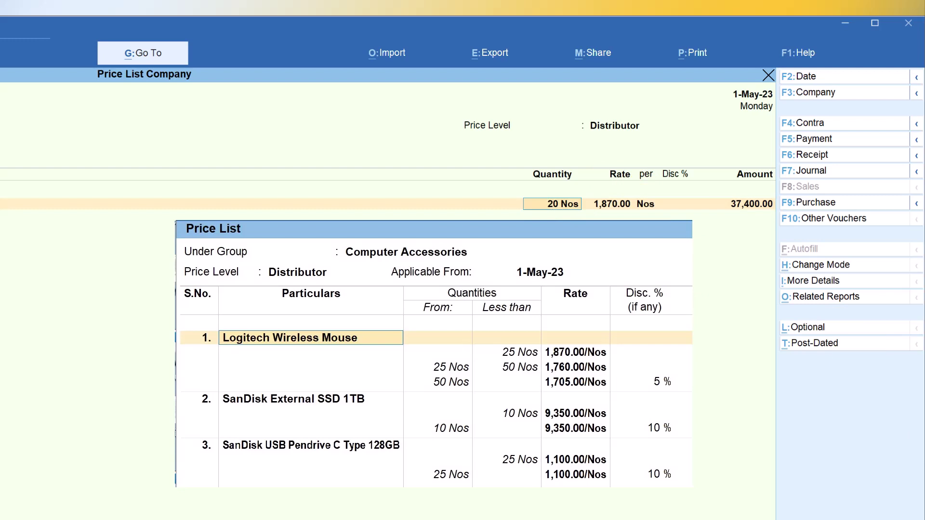
type("75")
key("Return")
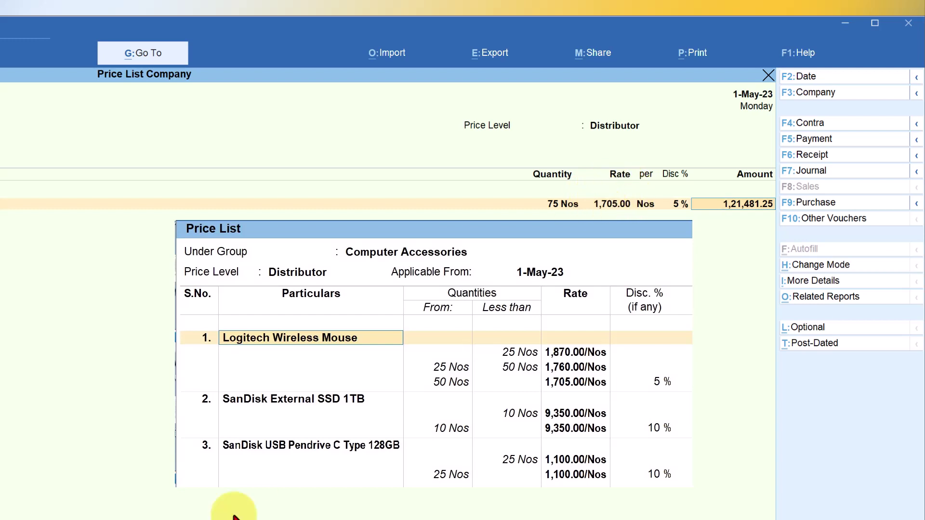
key("Escape")
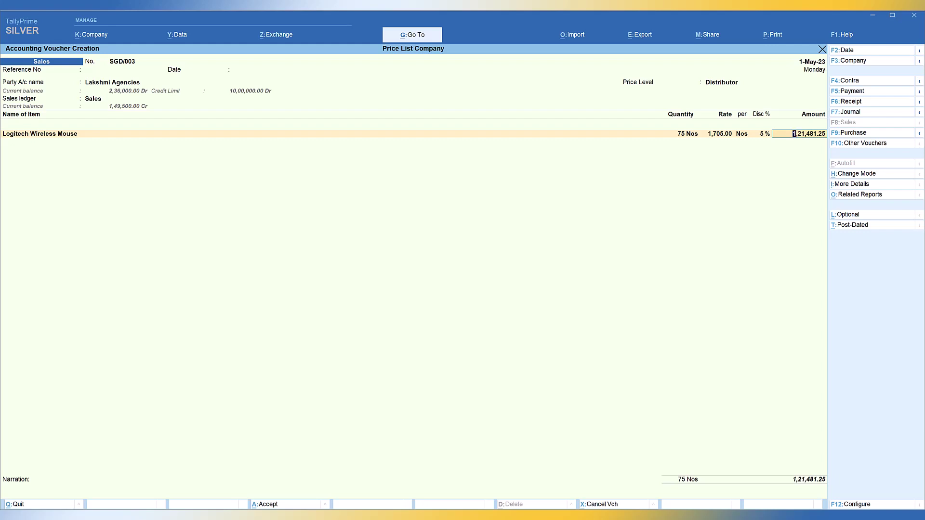
Step: Change the sales voucher date to 30-Apr-23
key("F2")
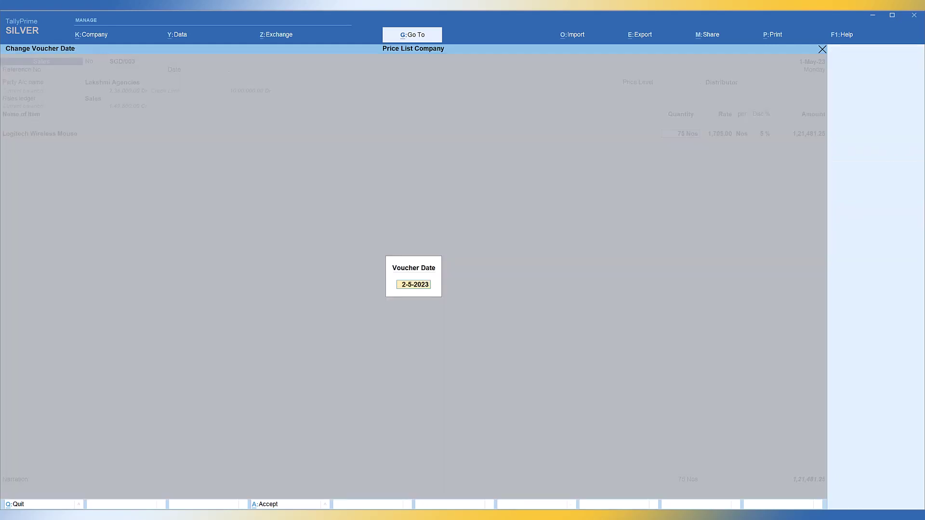
type("30-4")
key("Return")
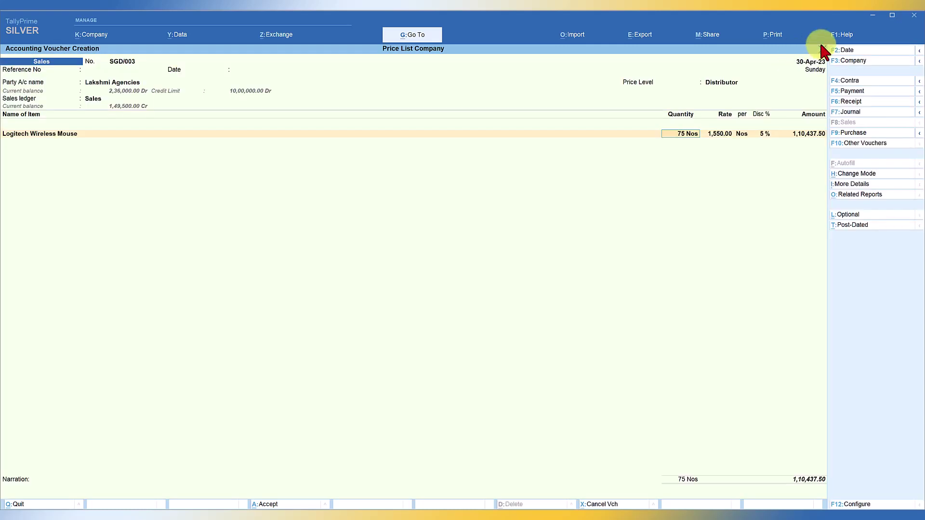